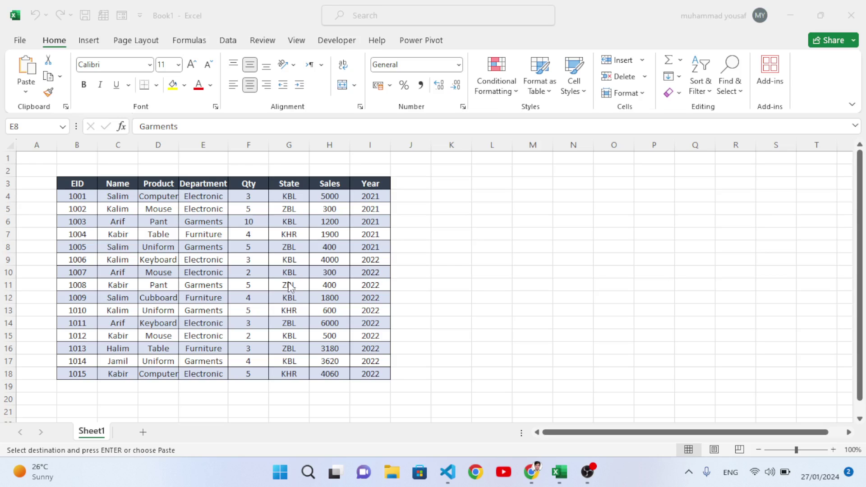
# - Review the State, Year and Department columns, noting the Garments and Furniture entries
pyautogui.click(284, 185)
pyautogui.click(368, 184)
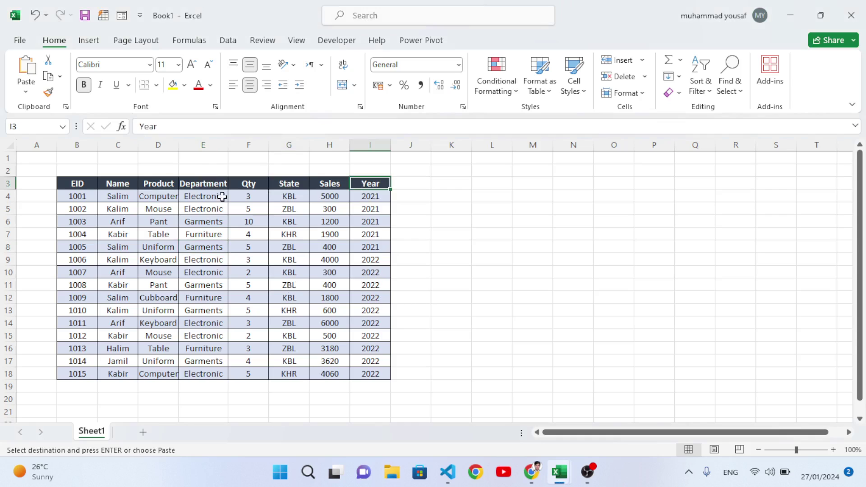
pyautogui.click(202, 186)
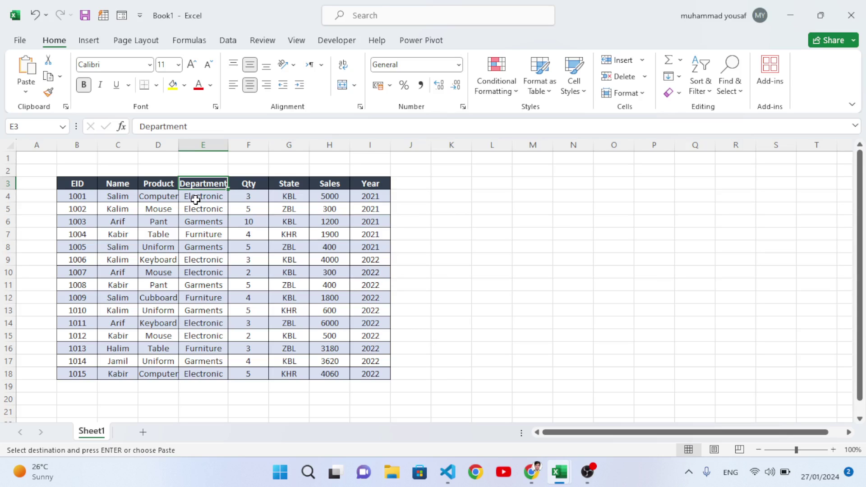
pyautogui.hotkey('ctrl', 'Down')
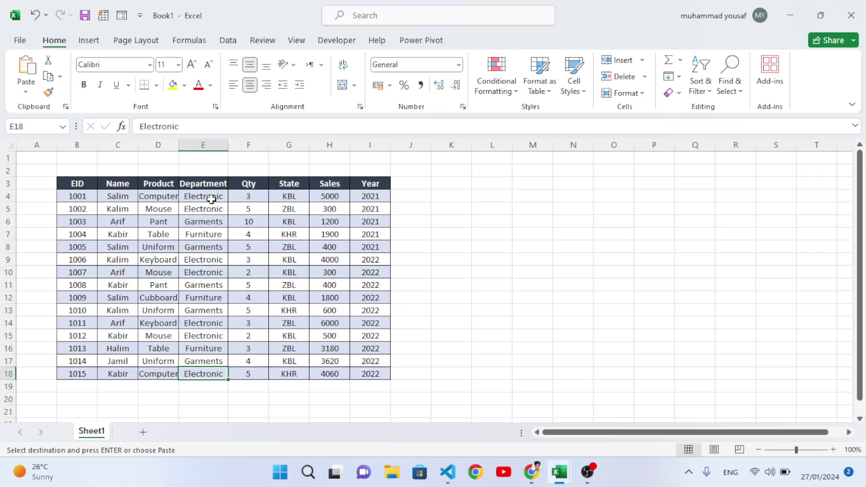
pyautogui.click(211, 221)
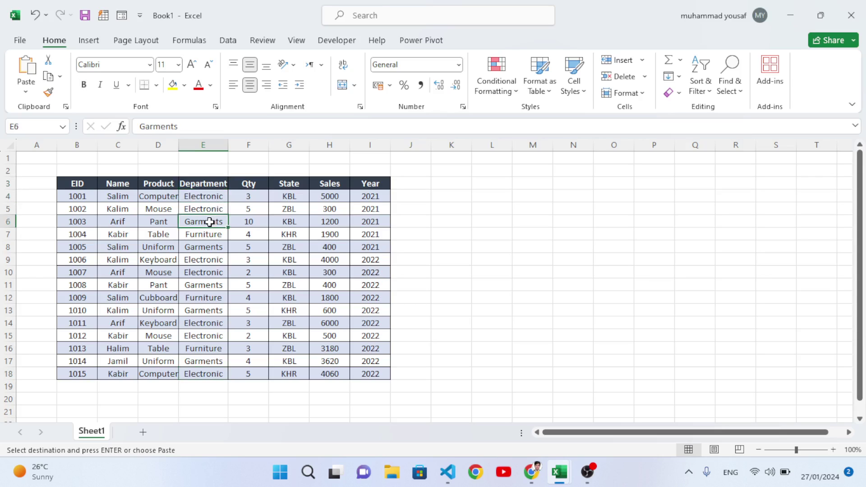
pyautogui.click(201, 232)
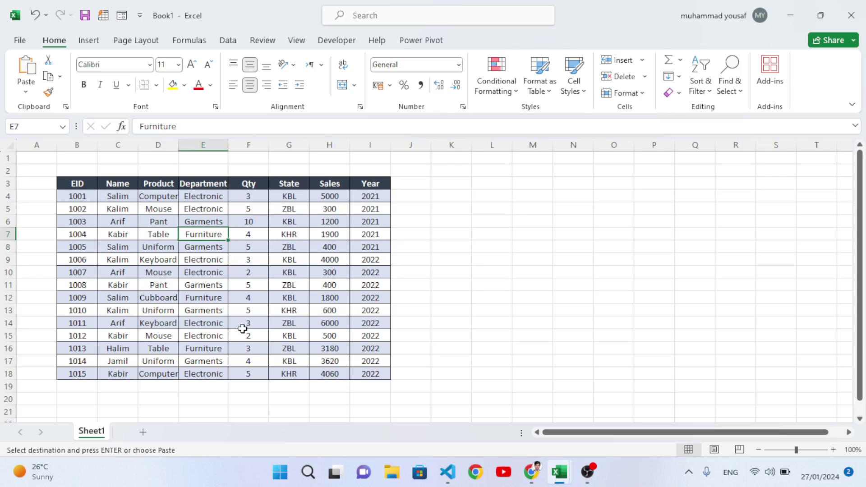
pyautogui.click(284, 195)
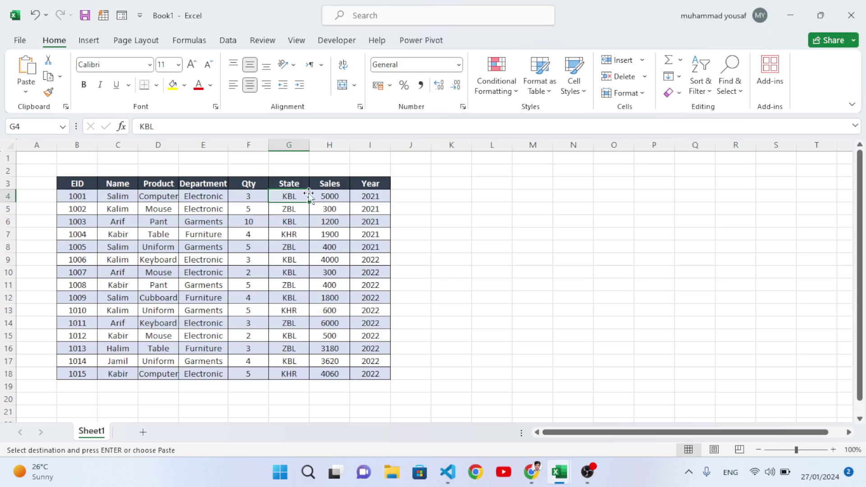
pyautogui.click(366, 186)
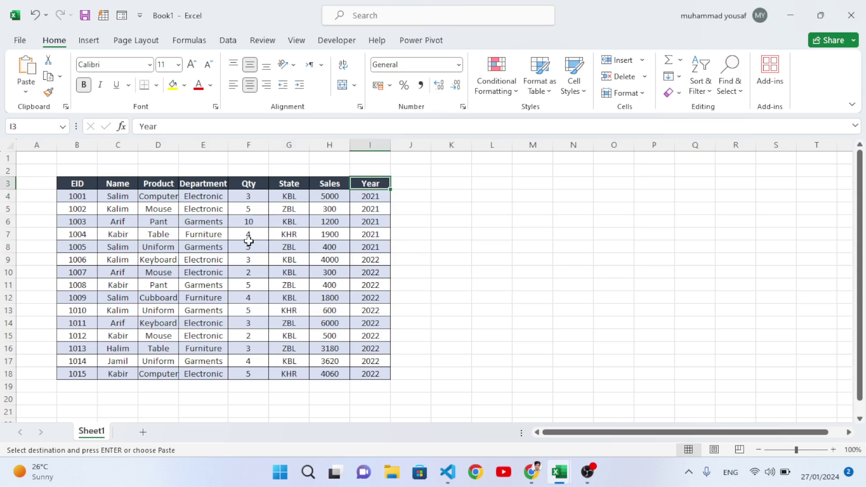
pyautogui.click(204, 246)
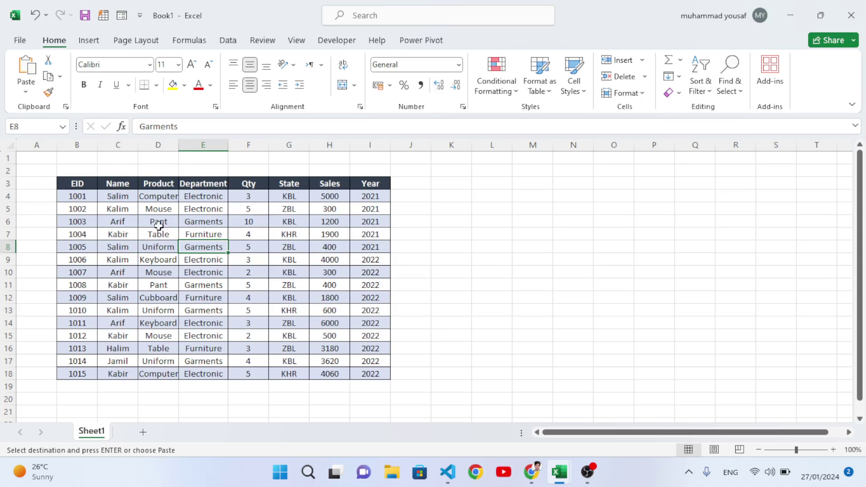
# - Convert the B3:I18 data range into a table with headers and switch off its filter arrows
pyautogui.hotkey('ctrl', 't')
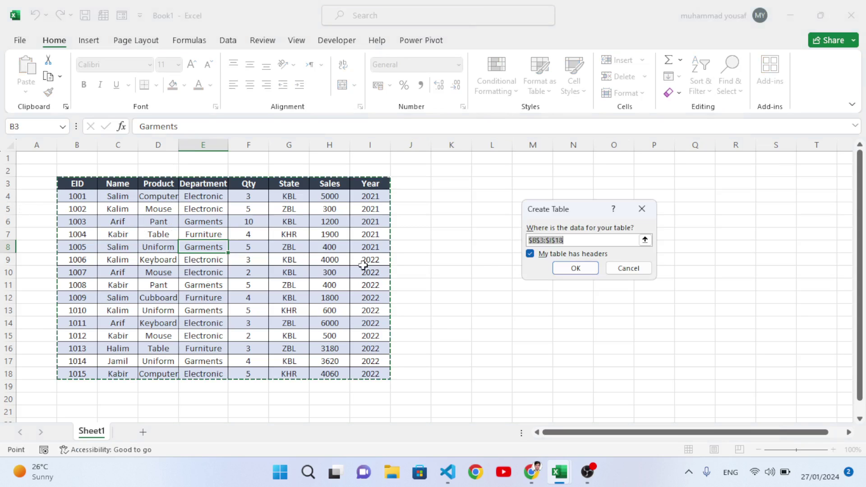
pyautogui.click(575, 268)
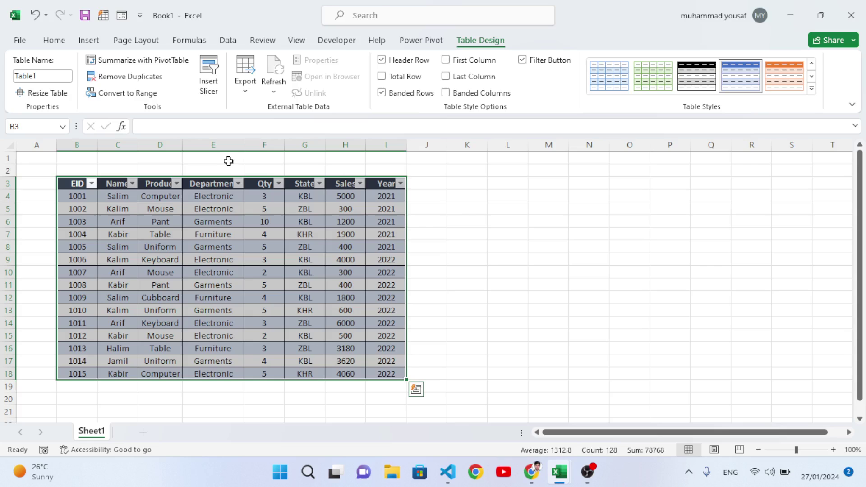
pyautogui.click(223, 42)
pyautogui.click(427, 75)
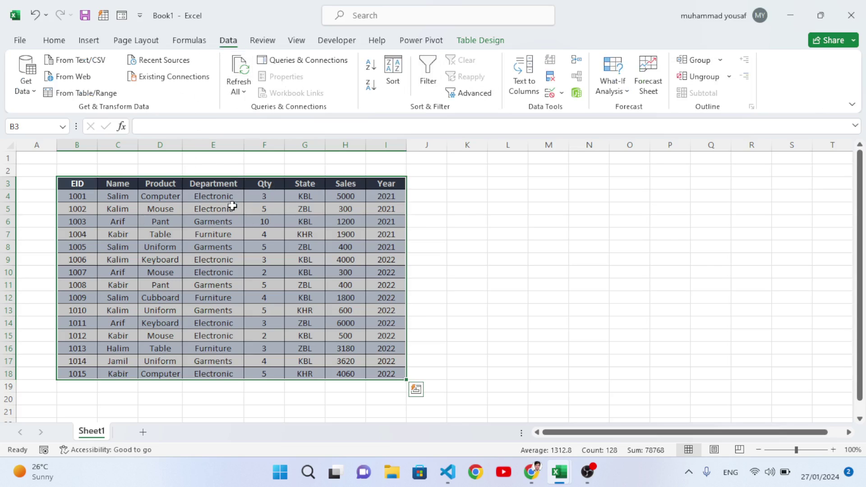
pyautogui.click(270, 247)
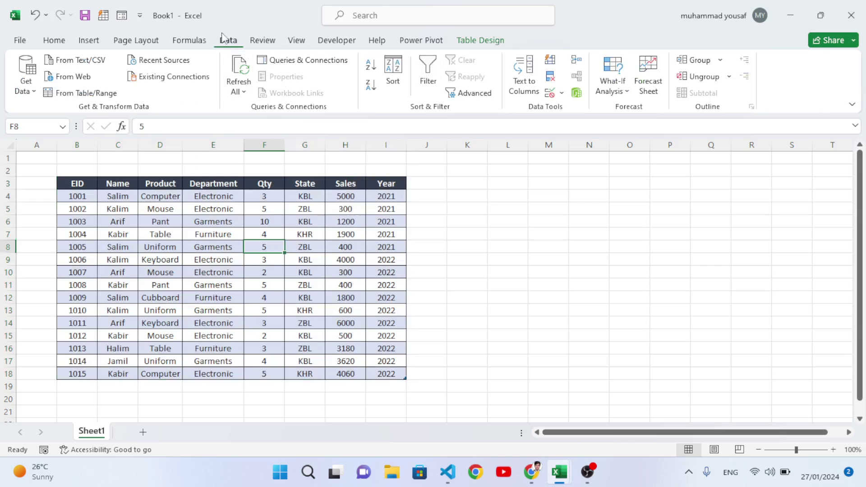
# - Load Table1 into the Power Query Editor using From Table/Range
pyautogui.click(88, 96)
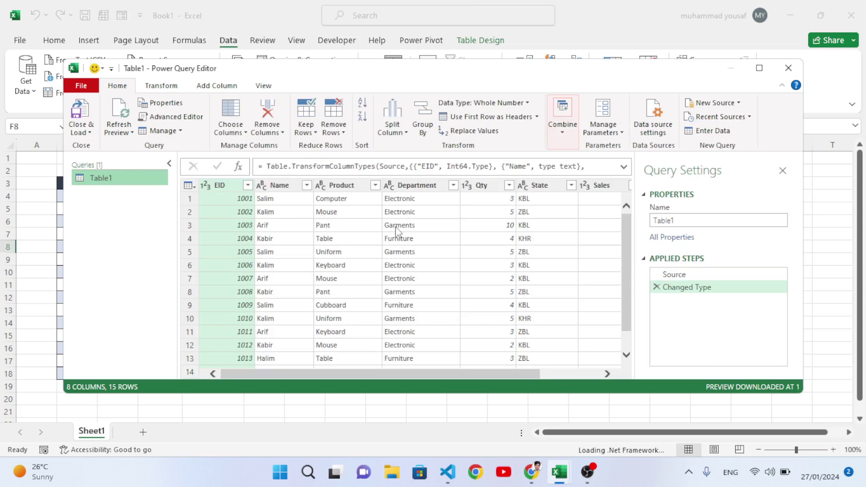
# - Duplicate the Table1 query three times to create Table1 (2), Table1 (3) and Table1 (4)
pyautogui.rightClick(105, 181)
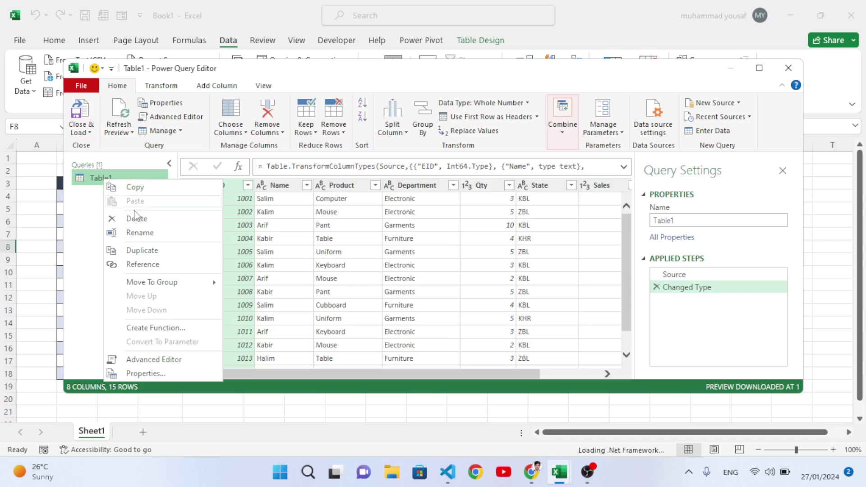
pyautogui.click(156, 251)
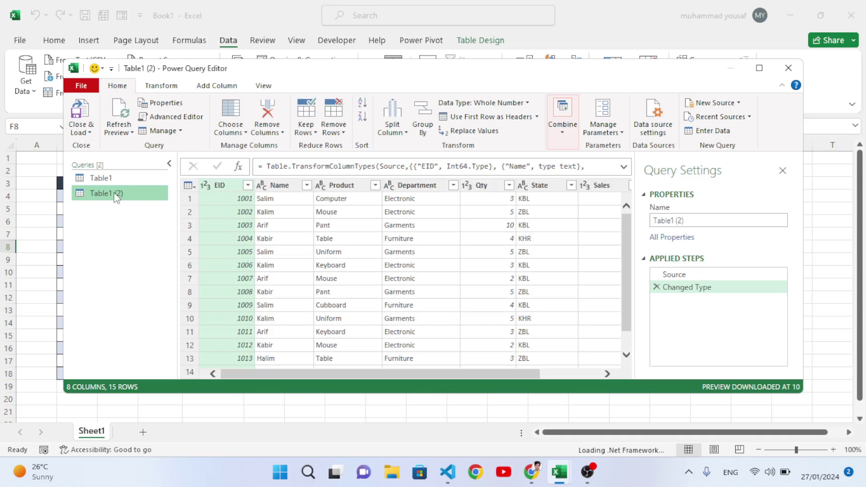
pyautogui.rightClick(115, 193)
pyautogui.click(156, 267)
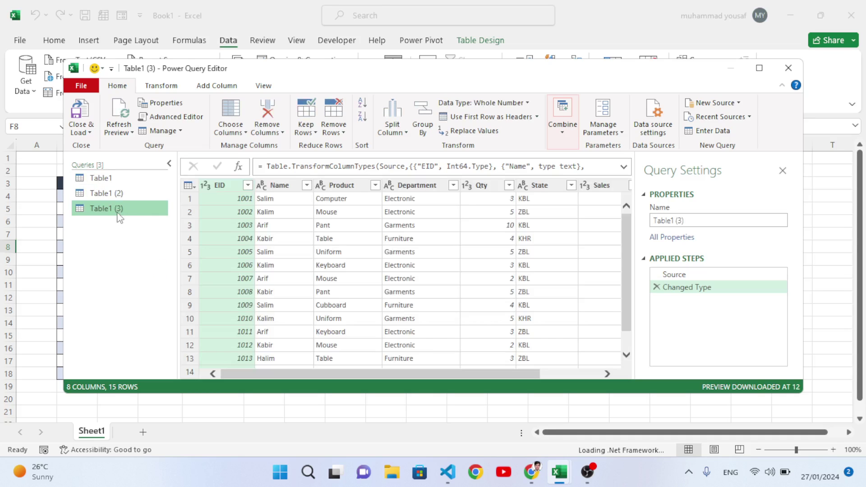
pyautogui.rightClick(118, 211)
pyautogui.click(149, 283)
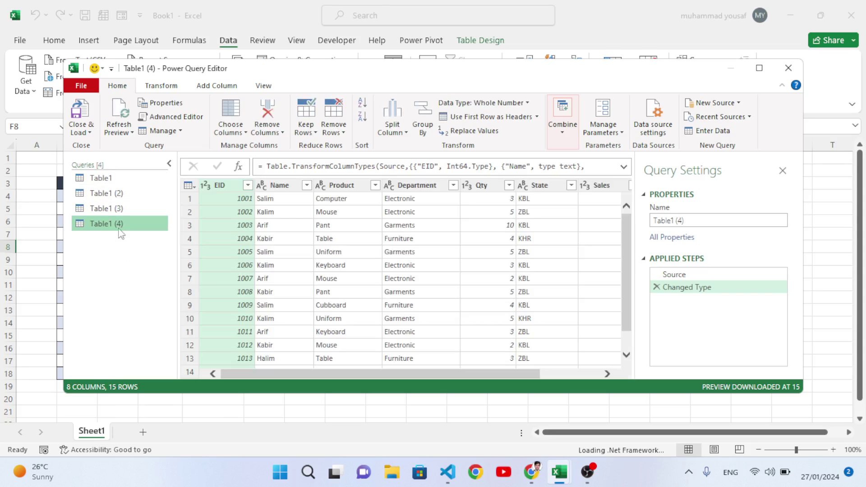
pyautogui.click(110, 195)
pyautogui.rightClick(112, 197)
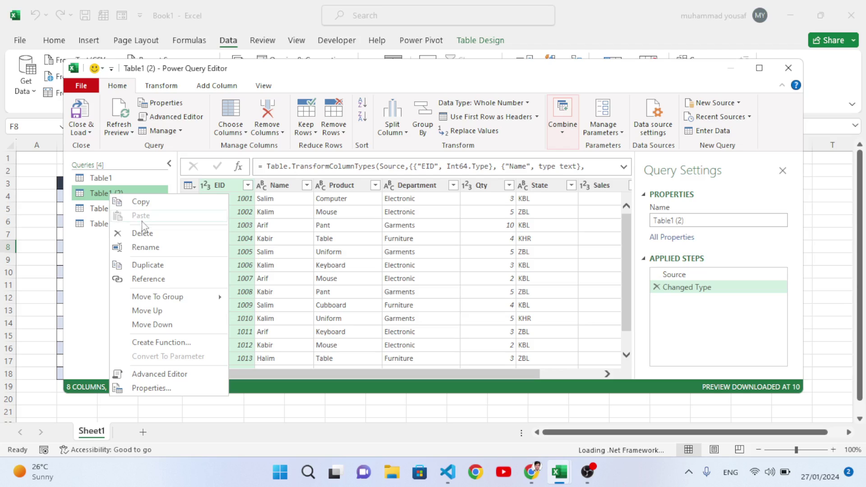
# - Rename Table1 (2), (3) and (4) to Electronic, Garments and Furniture
pyautogui.click(147, 248)
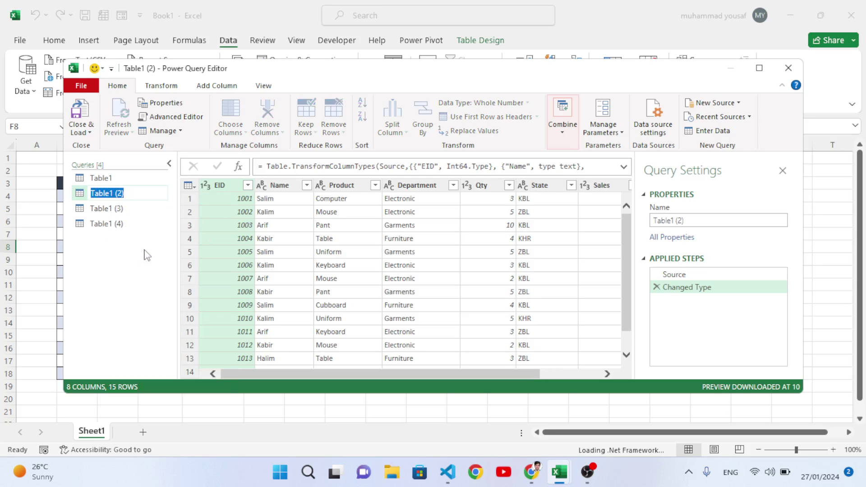
pyautogui.write('Electronic')
pyautogui.press('Return')
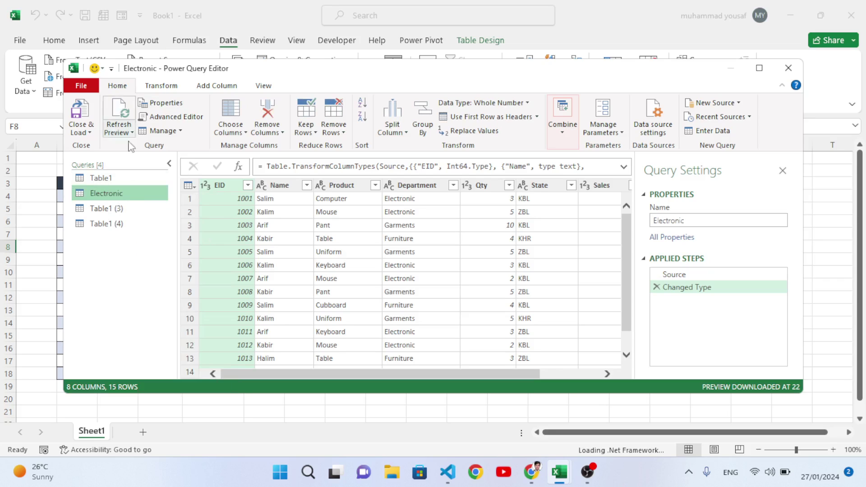
pyautogui.rightClick(132, 212)
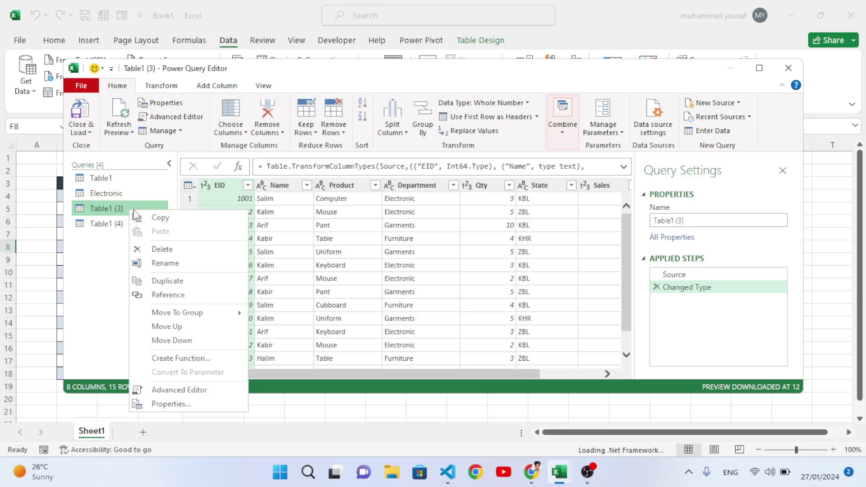
pyautogui.click(156, 262)
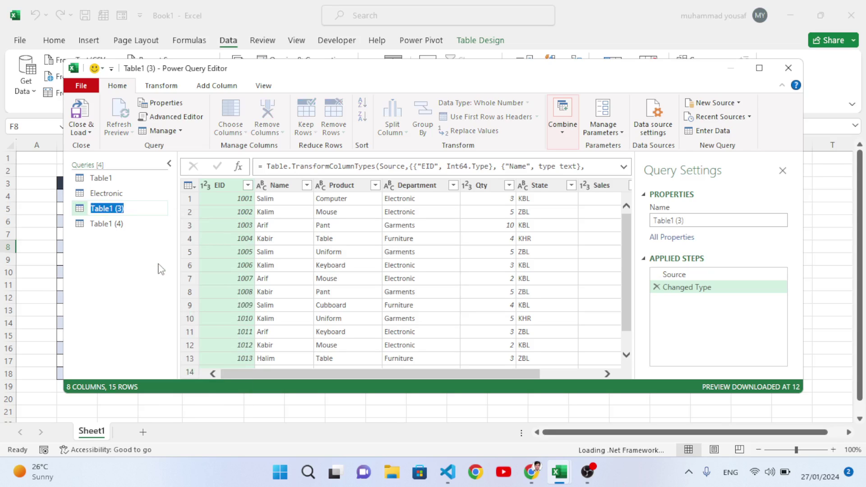
pyautogui.write('Garments')
pyautogui.press('Return')
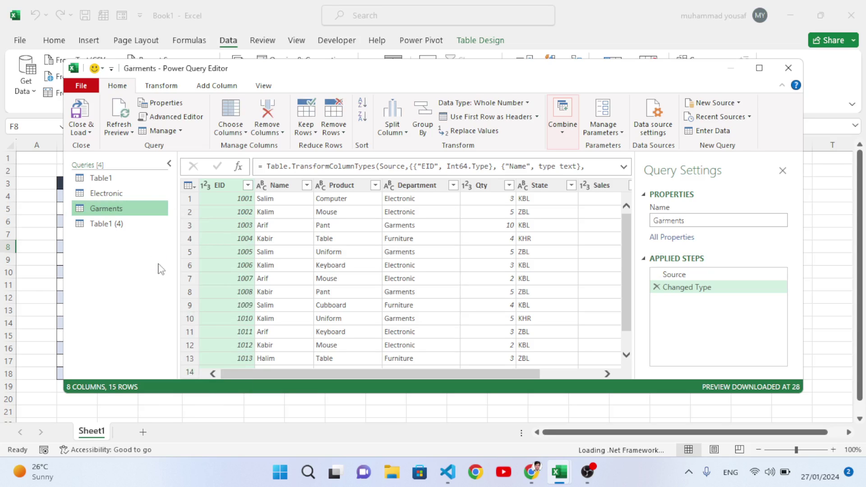
pyautogui.click(113, 224)
pyautogui.rightClick(113, 224)
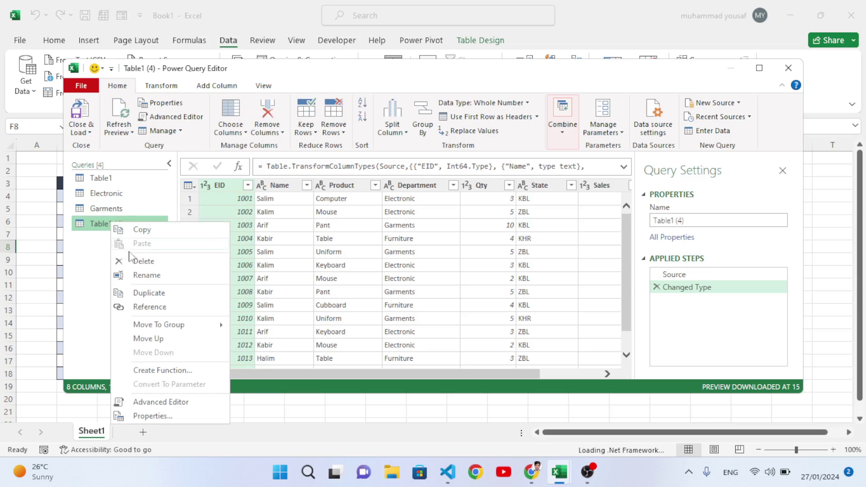
pyautogui.click(142, 279)
pyautogui.write('Fu')
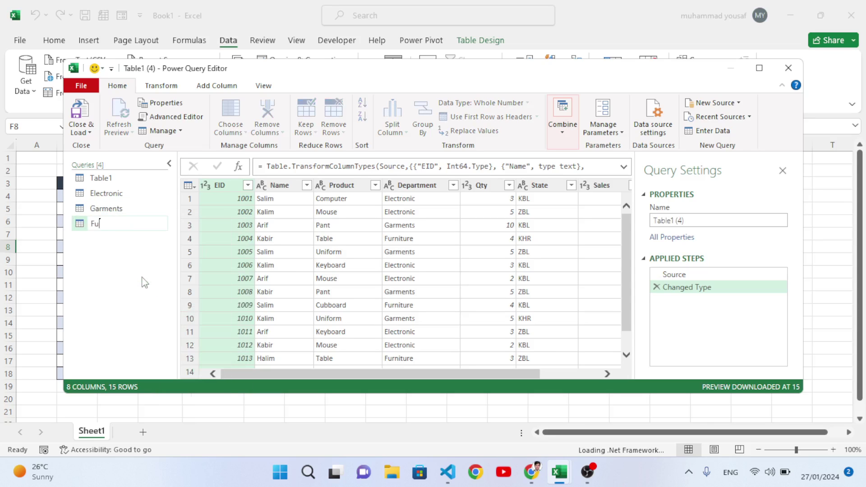
pyautogui.write('rniture')
pyautogui.press('Return')
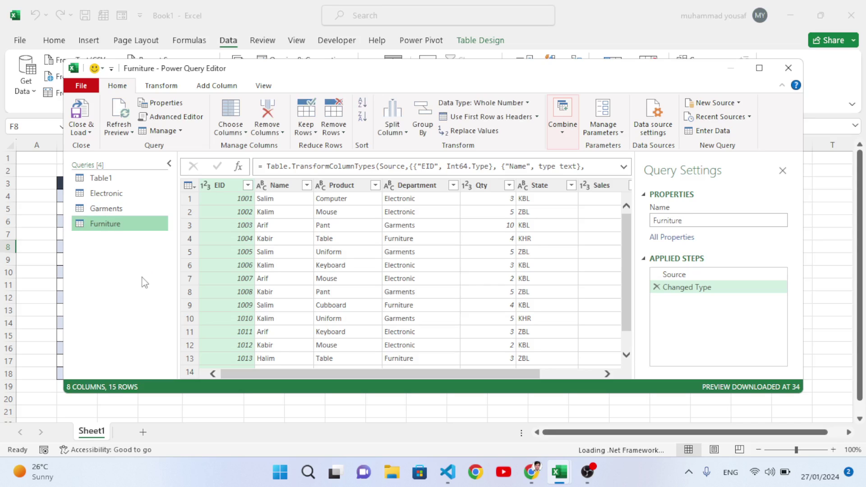
# - Filter the Electronic query's Department column to Electronic only, leaving 7 rows
pyautogui.click(116, 197)
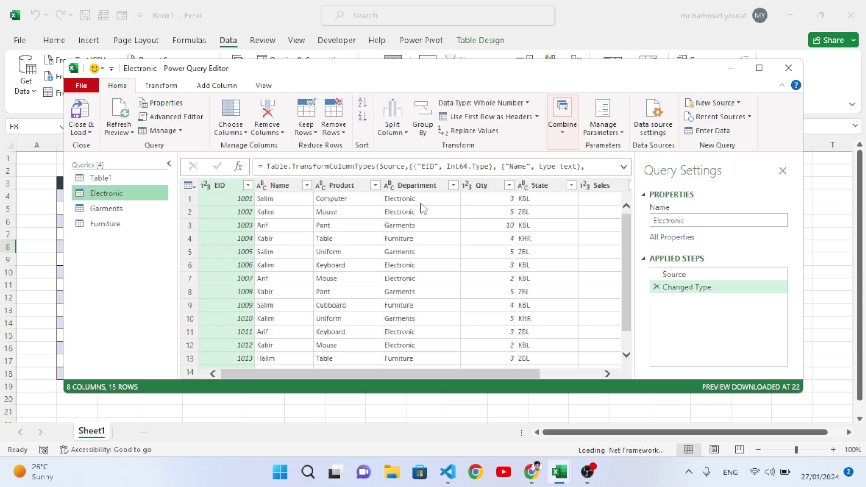
pyautogui.click(453, 185)
pyautogui.click(275, 317)
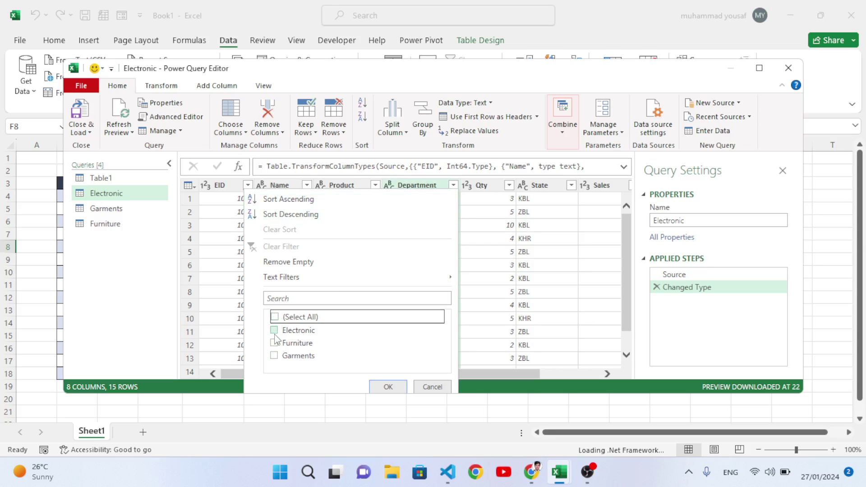
pyautogui.click(274, 331)
pyautogui.click(386, 387)
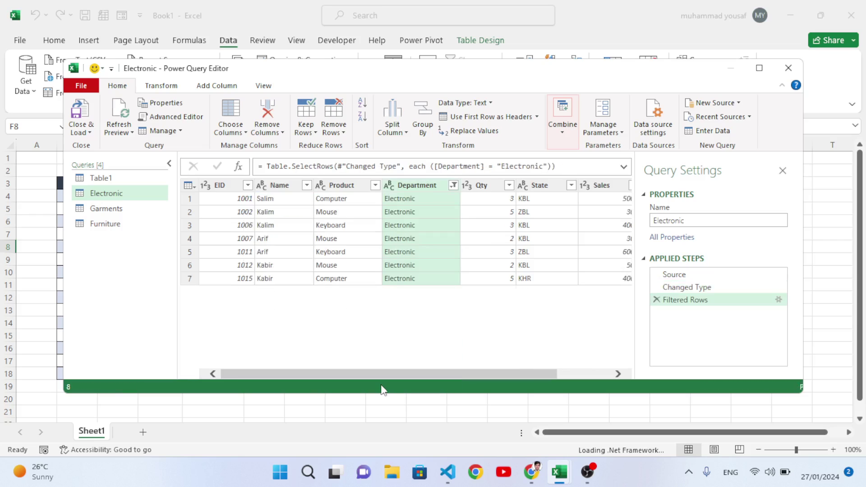
# - Filter the Garments query's Department column to Garments only
pyautogui.click(113, 210)
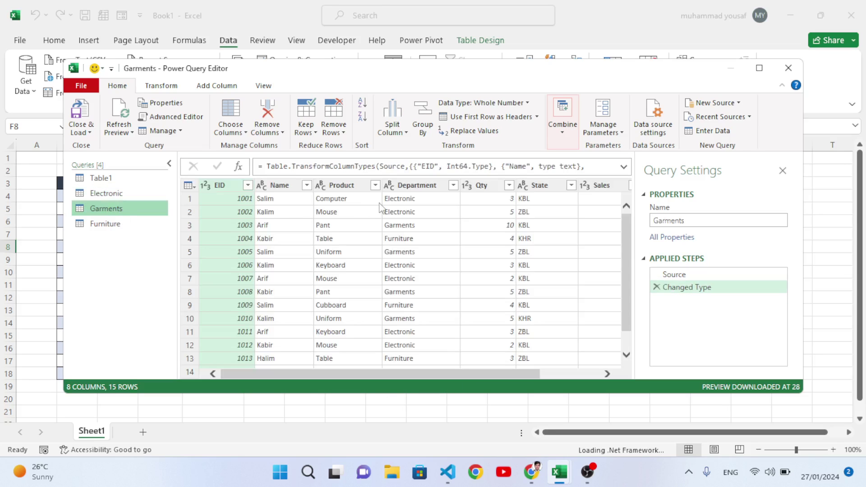
pyautogui.click(454, 185)
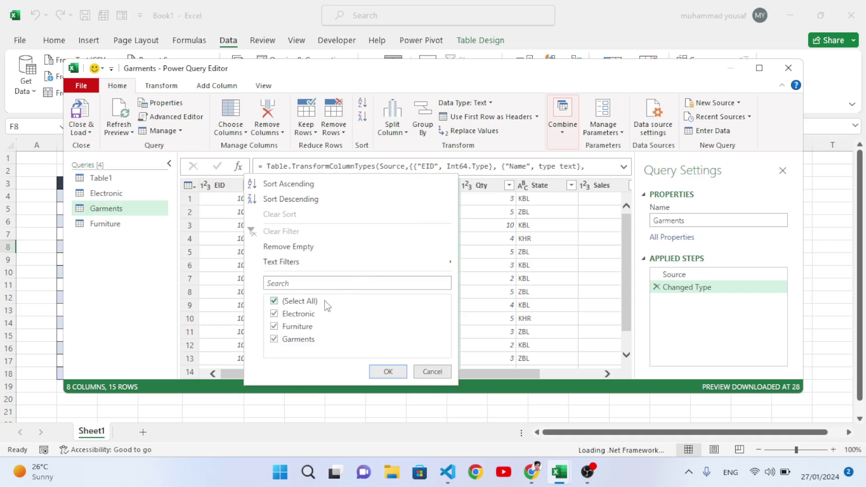
pyautogui.click(274, 301)
pyautogui.click(274, 339)
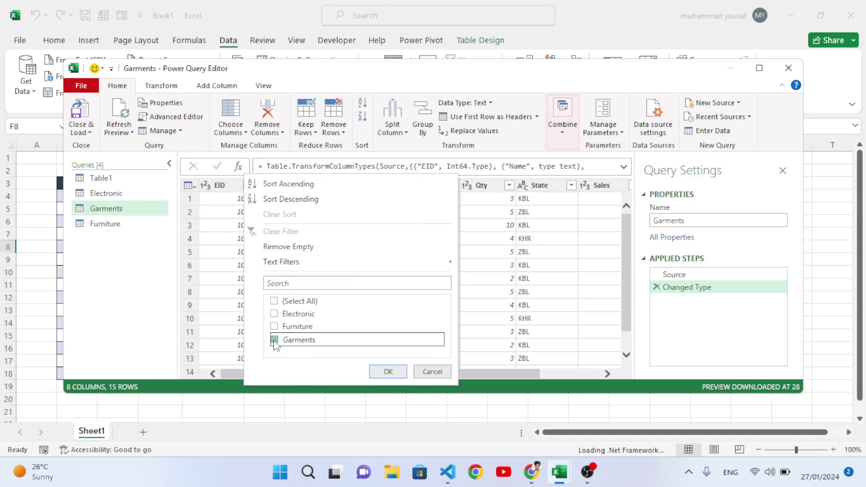
pyautogui.click(389, 372)
# - Filter the Furniture query to Furniture only, then close the editor keeping the changes
pyautogui.click(105, 223)
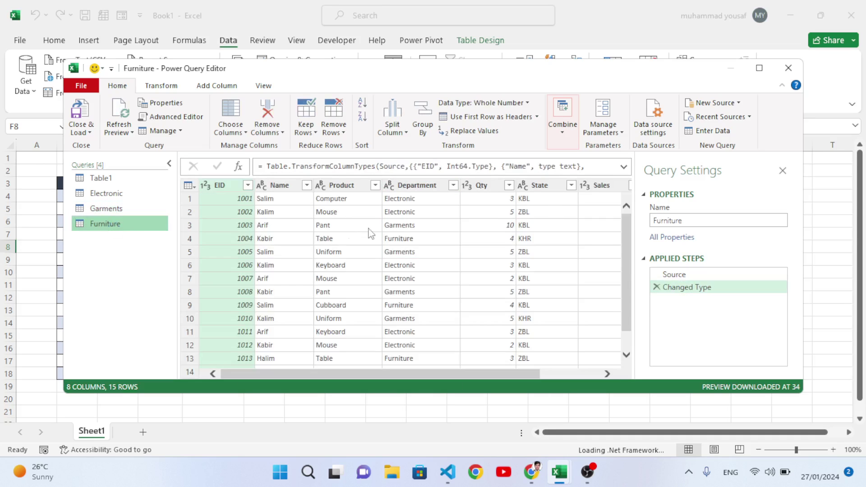
pyautogui.click(453, 185)
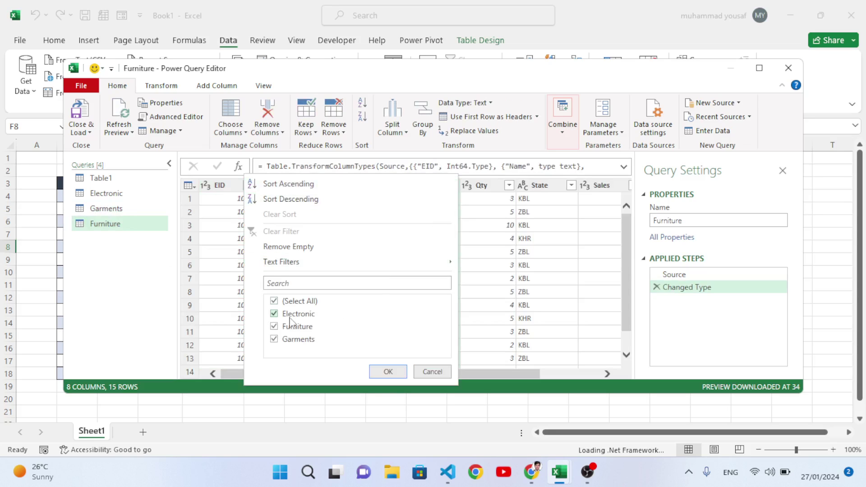
pyautogui.click(274, 301)
pyautogui.click(274, 327)
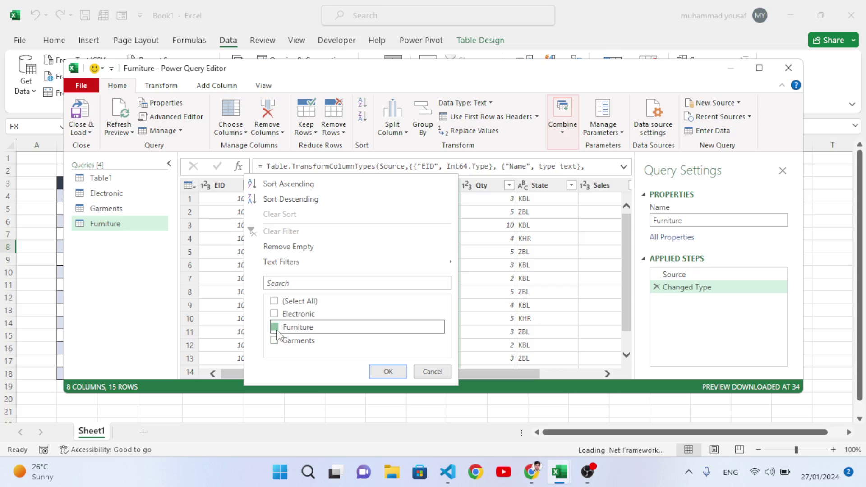
pyautogui.click(388, 371)
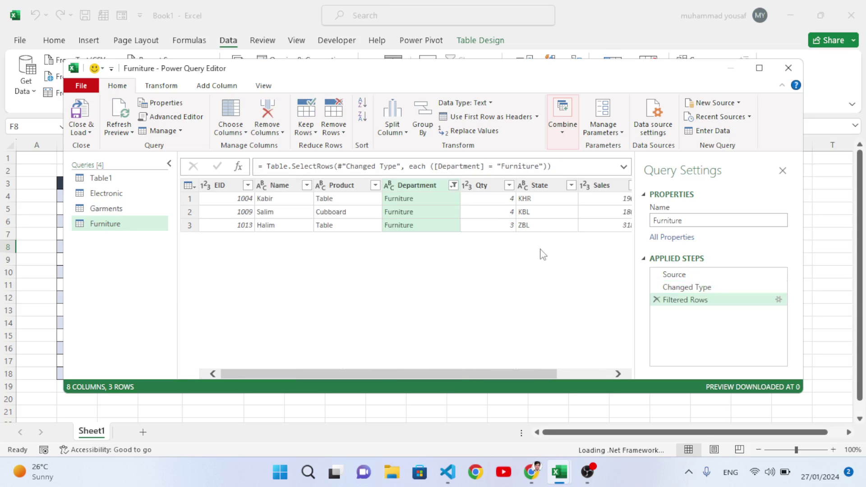
pyautogui.click(789, 67)
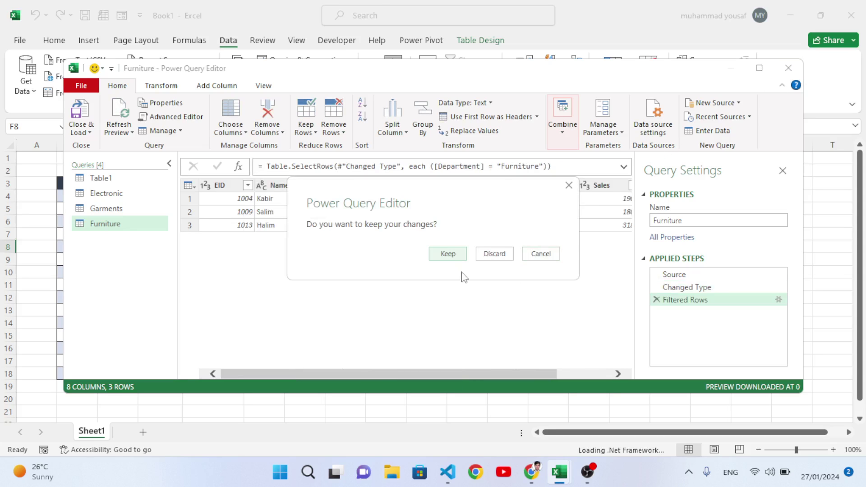
pyautogui.click(447, 253)
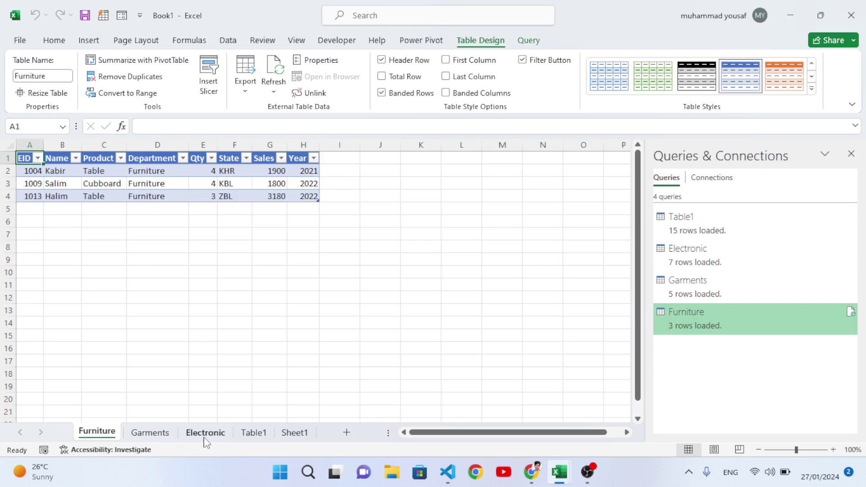
# - Browse the Table1, Furniture, Garments and Electronic query sheets, ending on Sheet1's master table
pyautogui.click(251, 435)
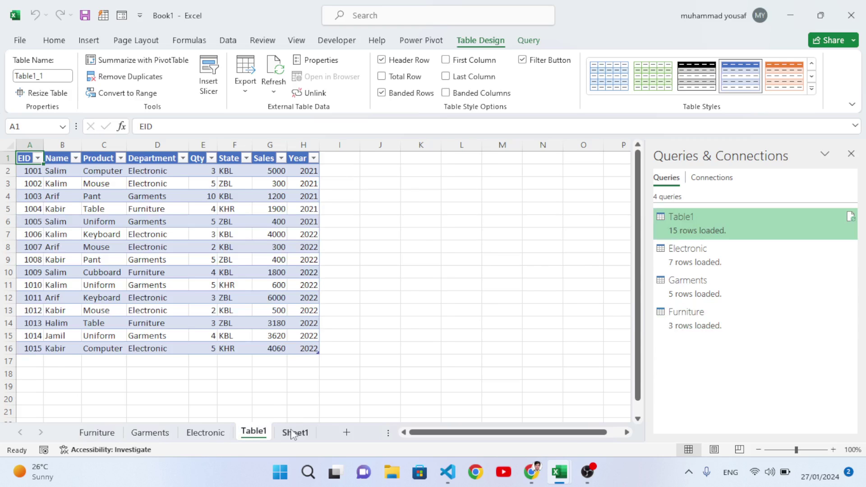
pyautogui.click(292, 434)
pyautogui.click(261, 434)
pyautogui.click(100, 434)
pyautogui.click(138, 434)
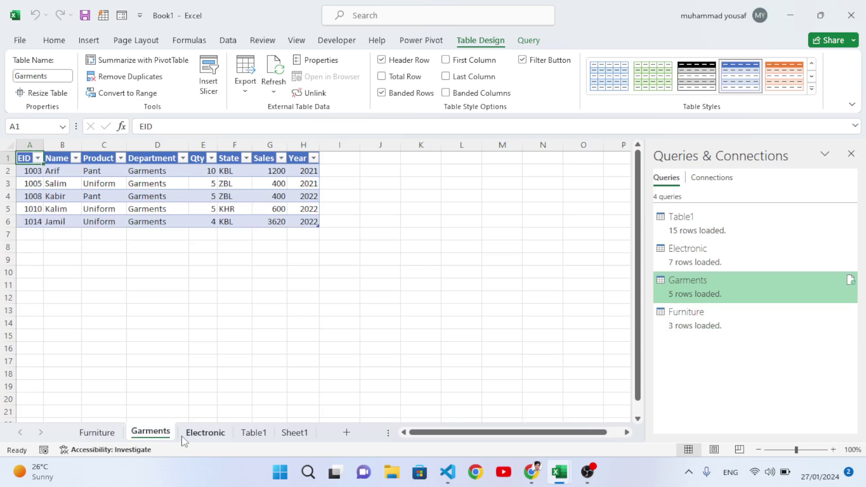
pyautogui.click(201, 433)
pyautogui.click(258, 434)
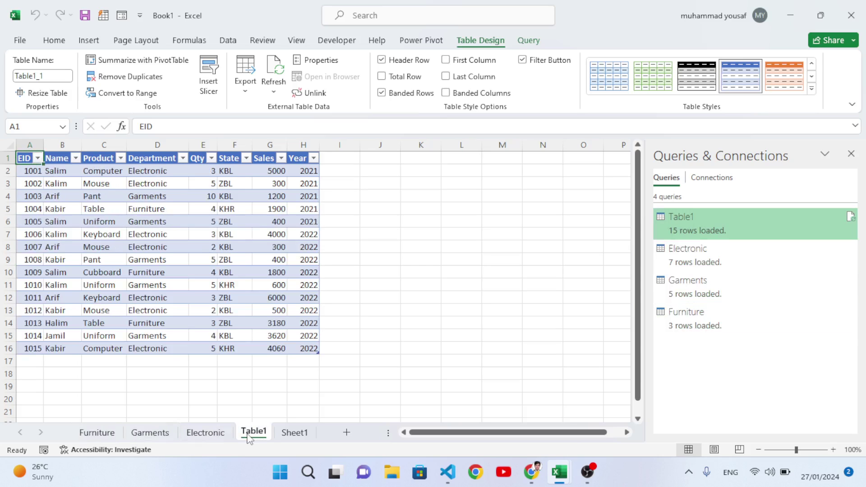
pyautogui.click(294, 434)
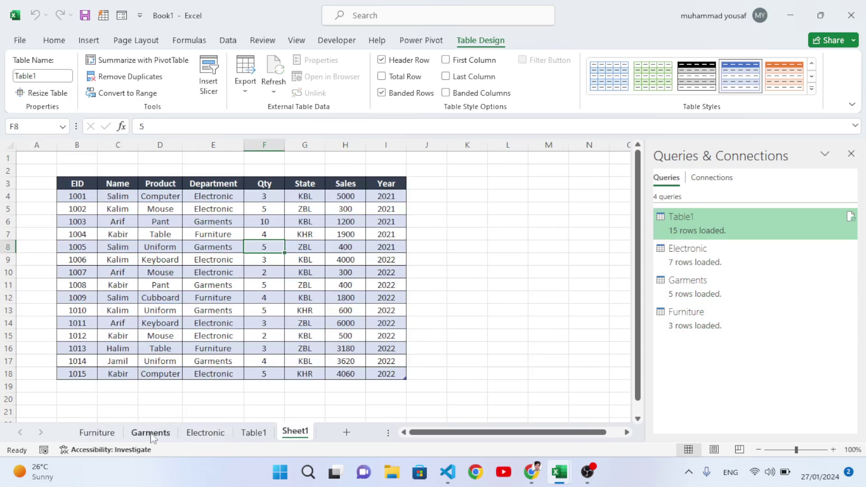
pyautogui.click(102, 434)
pyautogui.click(253, 434)
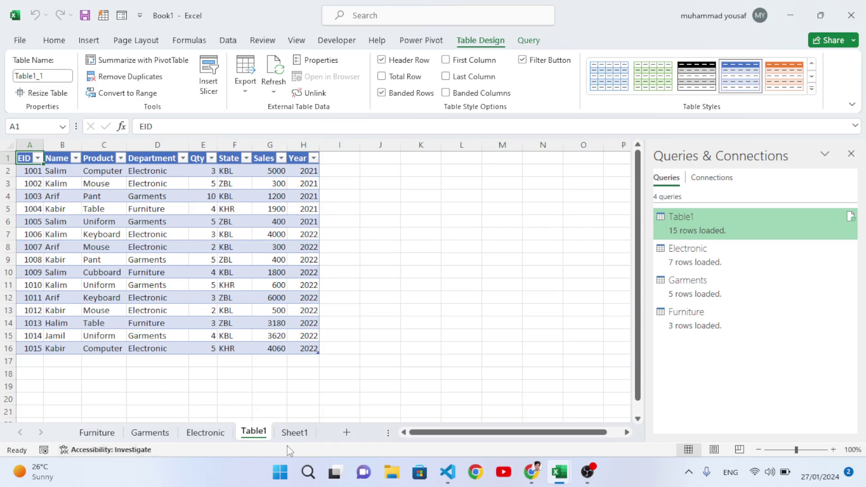
pyautogui.click(97, 432)
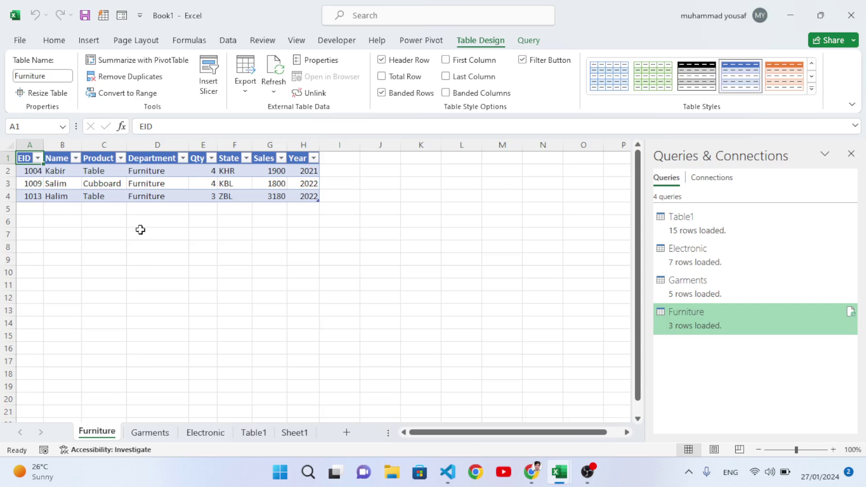
pyautogui.click(155, 432)
pyautogui.click(205, 433)
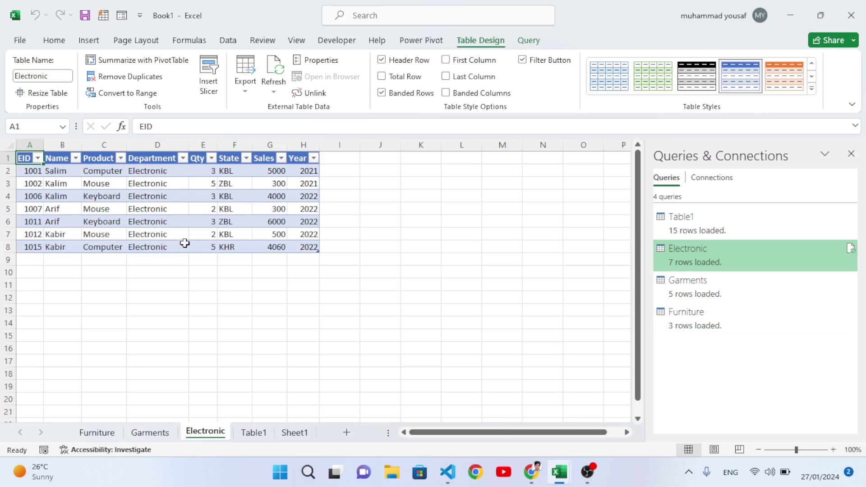
pyautogui.click(294, 432)
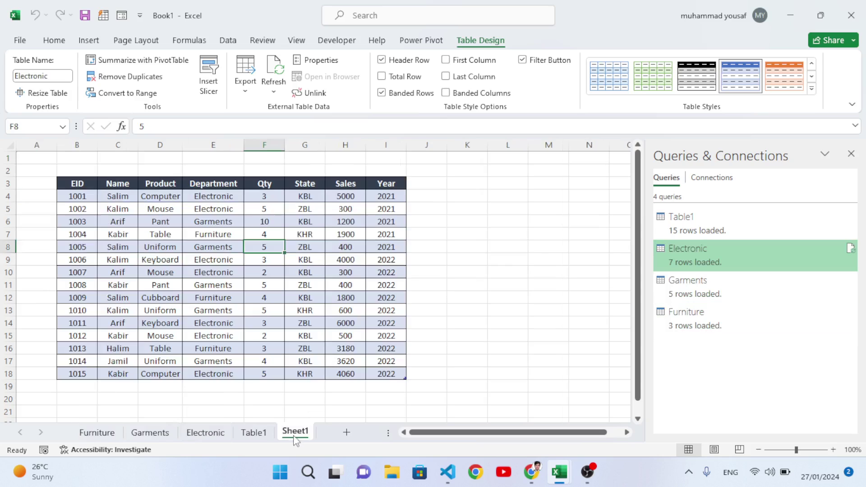
# - In row 19, enter EID 12222, the salesperson's name, a product and department Electronic
pyautogui.click(69, 387)
pyautogui.write('12222')
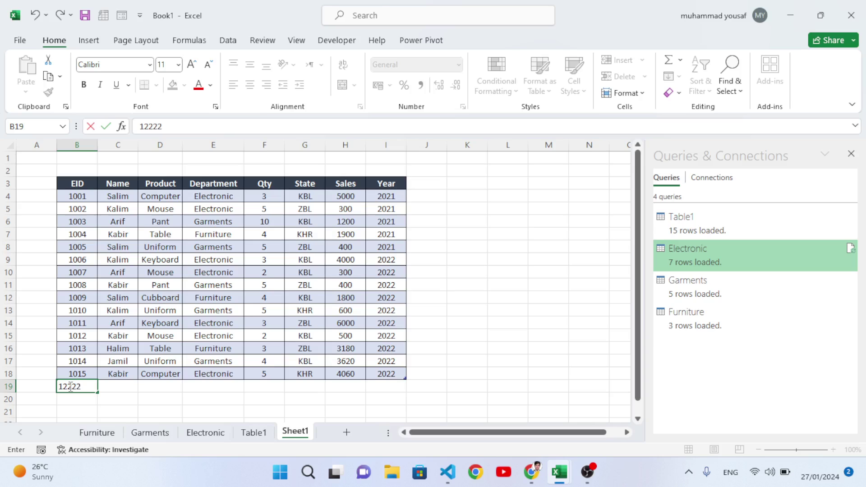
pyautogui.press('Tab')
pyautogui.write('Jami')
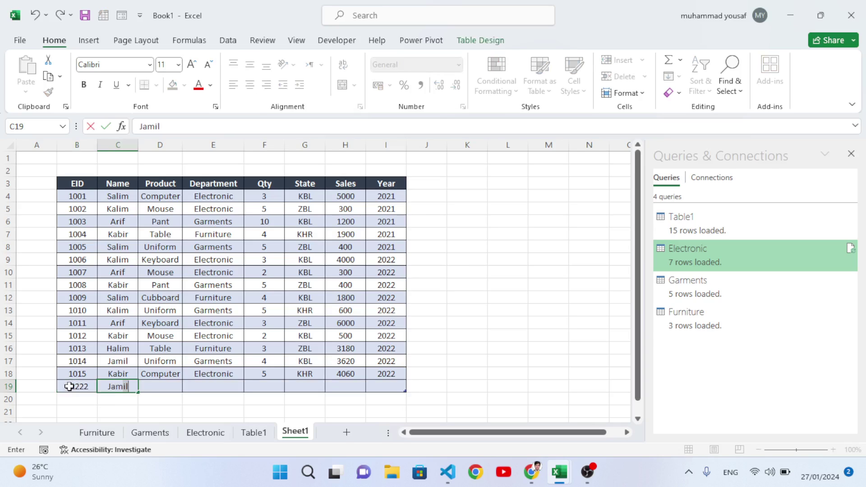
pyautogui.write('l K')
pyautogui.press('Tab')
pyautogui.write('Mous')
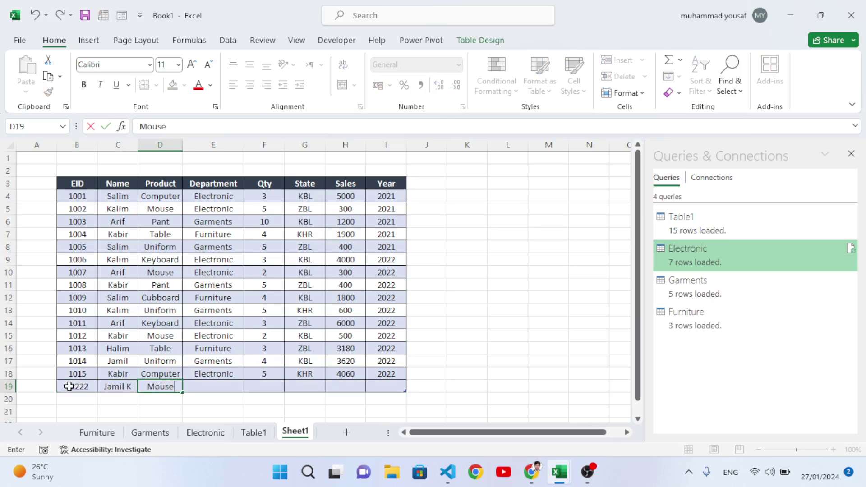
pyautogui.press('Tab')
pyautogui.write('EL')
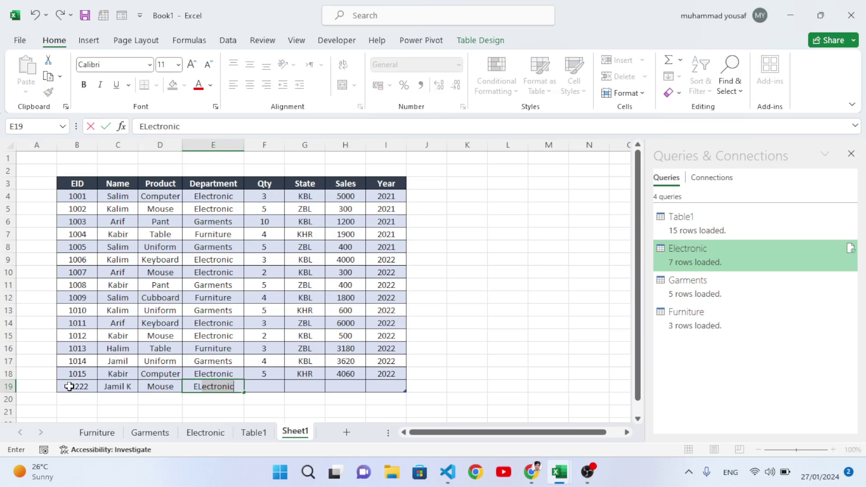
pyautogui.press('Return')
pyautogui.press('Left')
pyautogui.press('Up')
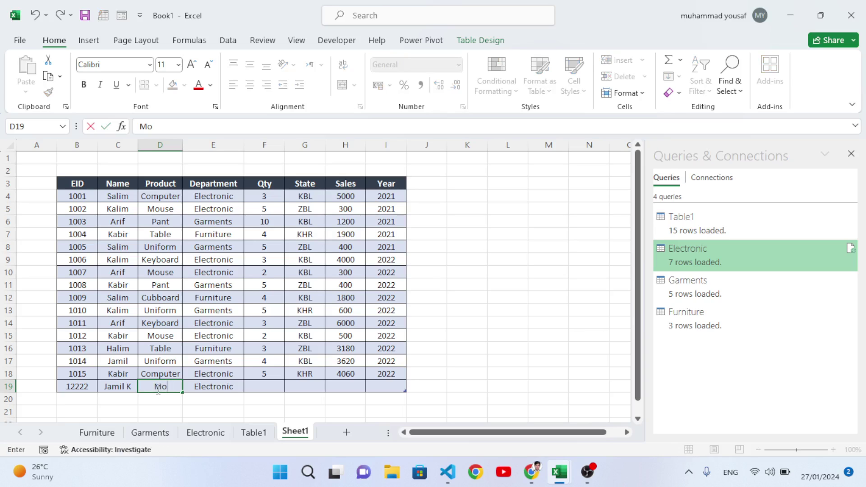
# - Correct the product to Monitor and fill Qty 2, State CKB, Sales 3434, Year 2024
pyautogui.write('nitor')
pyautogui.click(275, 390)
pyautogui.write('2')
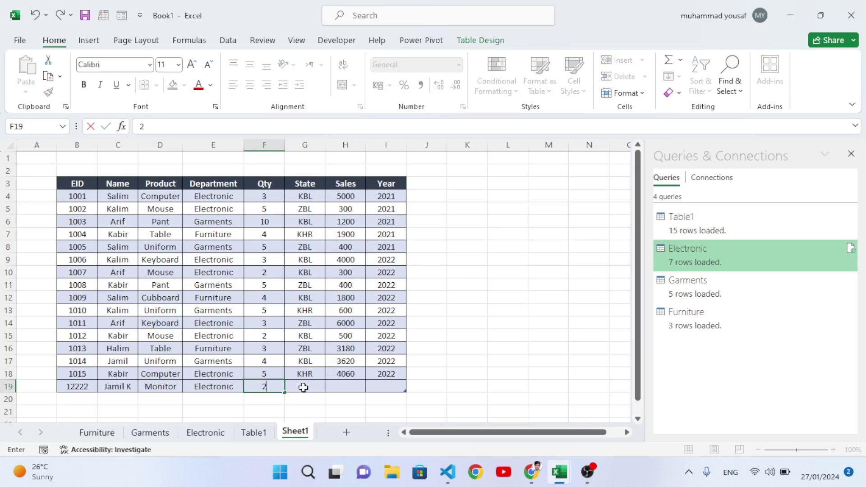
pyautogui.click(304, 387)
pyautogui.write('CKB')
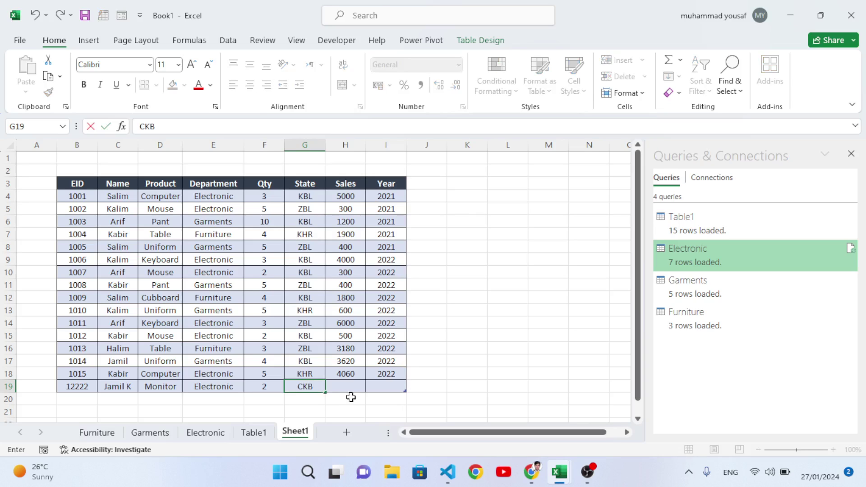
pyautogui.click(350, 384)
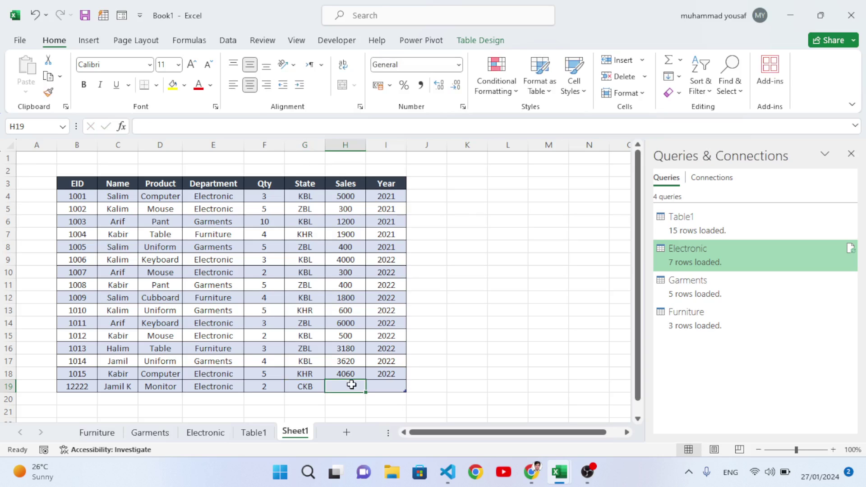
pyautogui.write('3434')
pyautogui.click(381, 386)
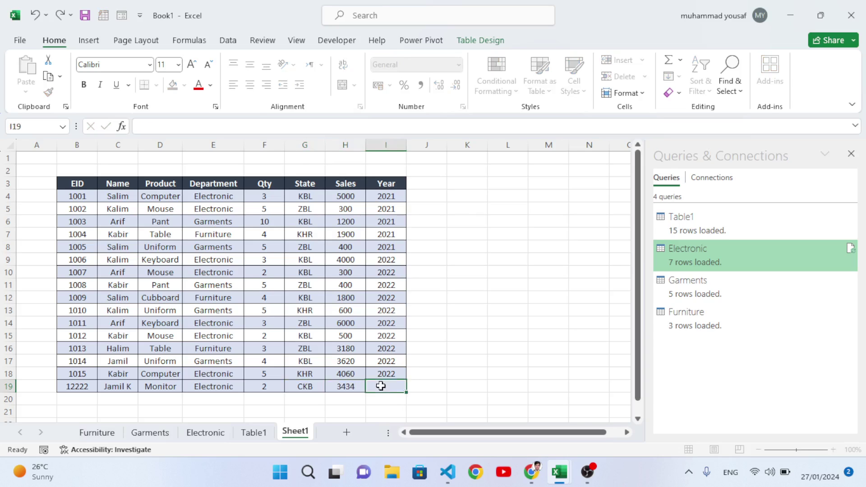
pyautogui.write('202')
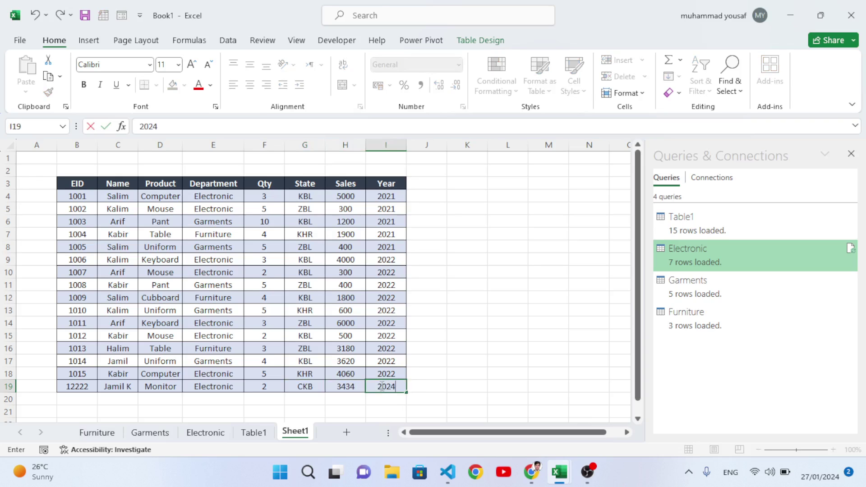
pyautogui.write('4')
pyautogui.click(416, 386)
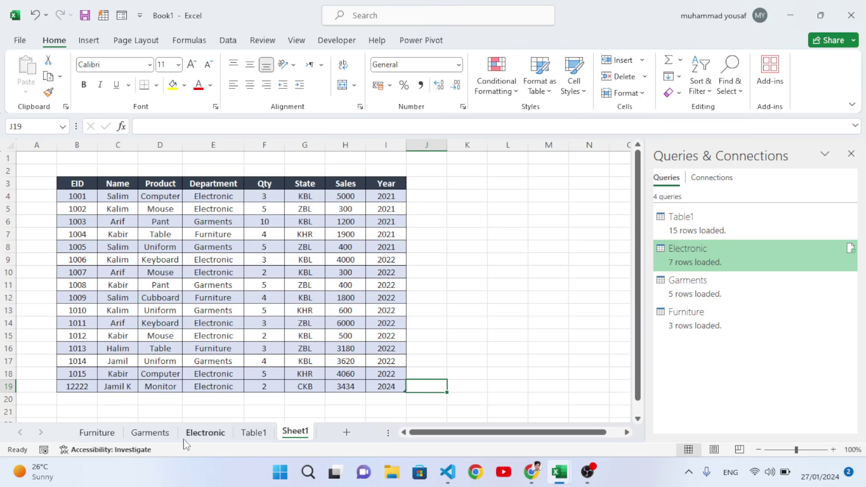
# - On the Electronic sheet, run Refresh All to reload every query from the master table
pyautogui.click(203, 439)
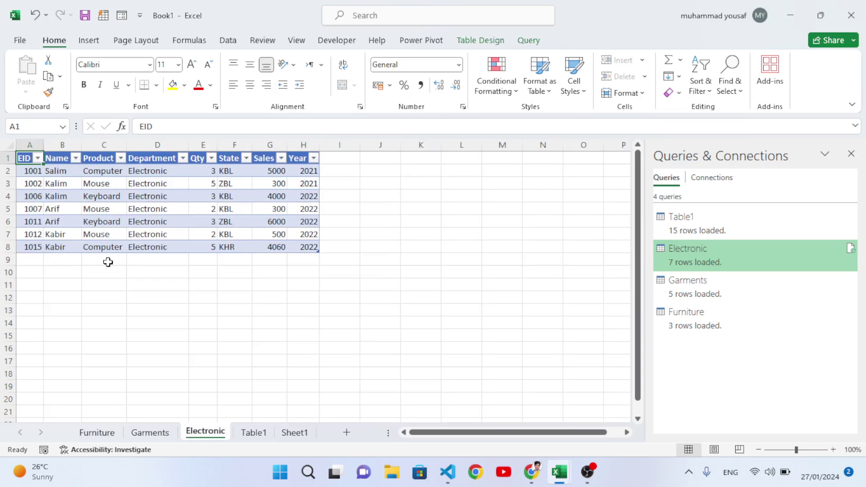
pyautogui.click(227, 40)
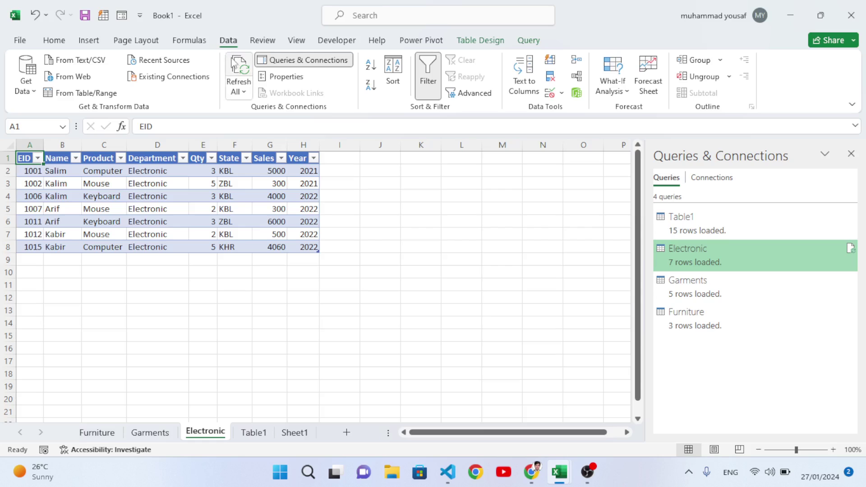
pyautogui.click(238, 91)
pyautogui.click(253, 112)
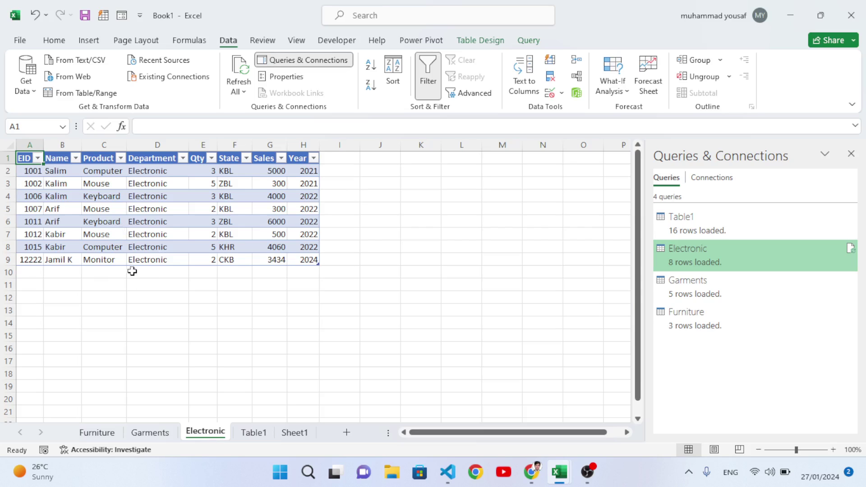
# - Verify the new row 9: Monitor, Electronic, state CKB, quantity 2
pyautogui.click(67, 259)
pyautogui.click(113, 259)
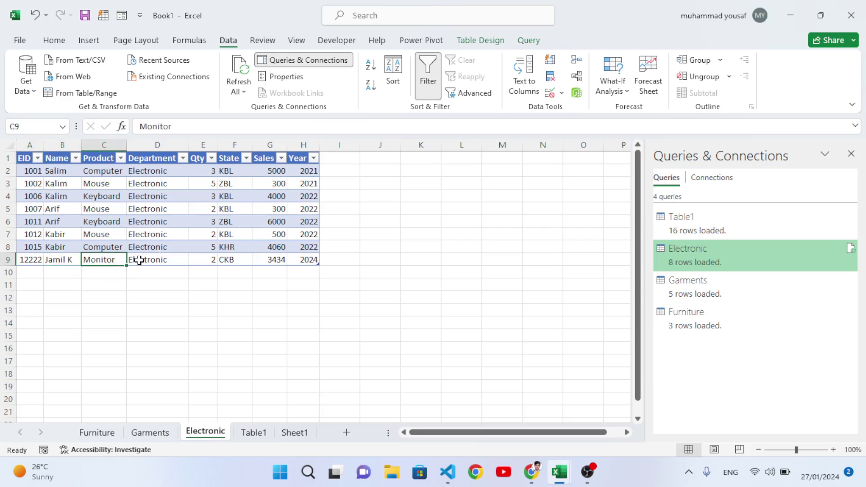
pyautogui.click(140, 260)
pyautogui.click(219, 261)
pyautogui.click(196, 258)
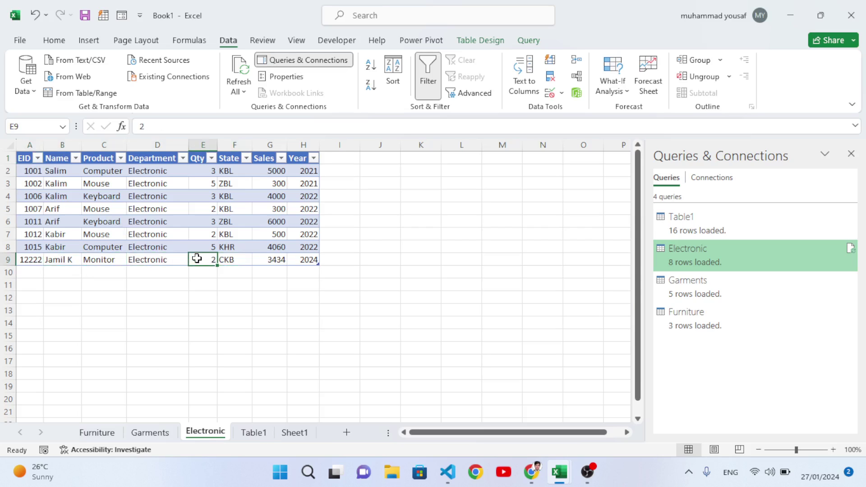
# - Permanently delete the Table1 query sheet, then view the Garments and Furniture sheets
pyautogui.click(254, 432)
pyautogui.rightClick(266, 431)
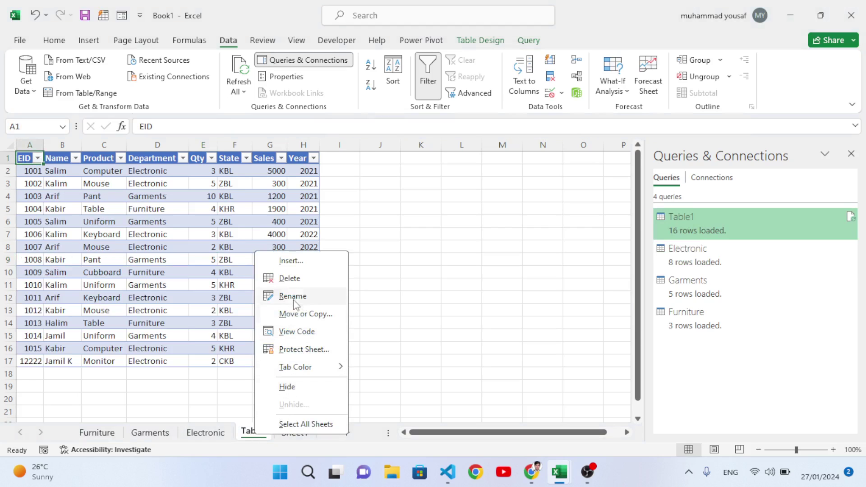
pyautogui.click(294, 281)
pyautogui.click(407, 269)
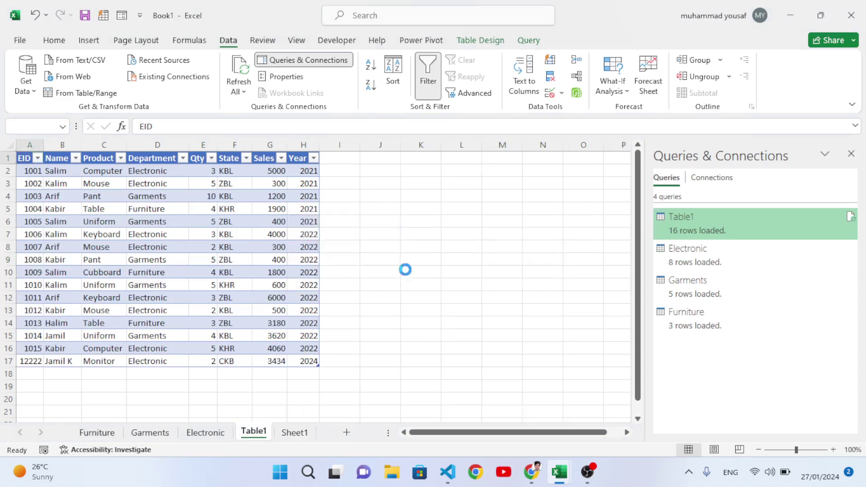
pyautogui.click(158, 432)
pyautogui.click(97, 432)
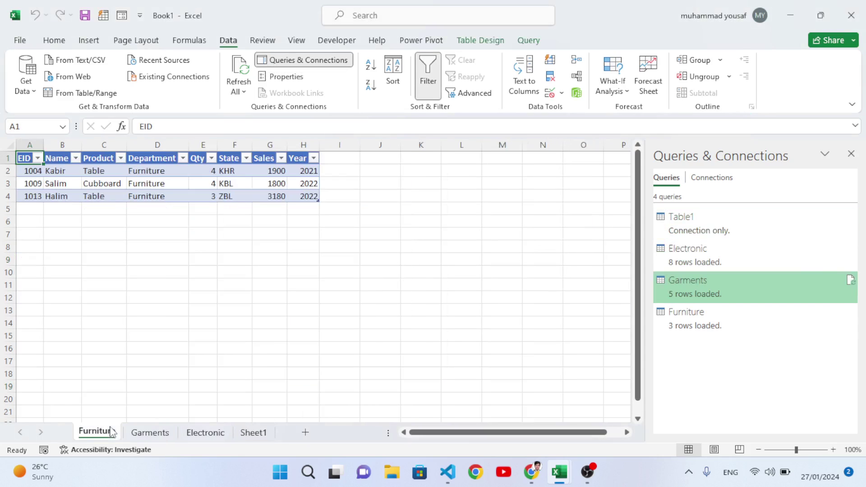